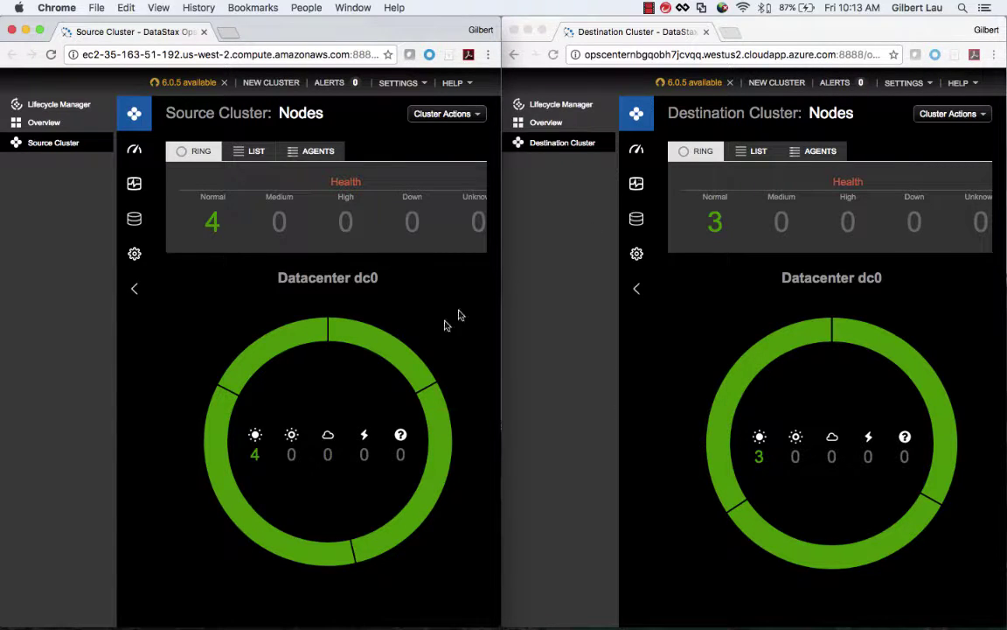
Step: Inspect the details of individual nodes on the Source Cluster and Destination Cluster rings
mouse_move(382, 345)
mouse_move(271, 544)
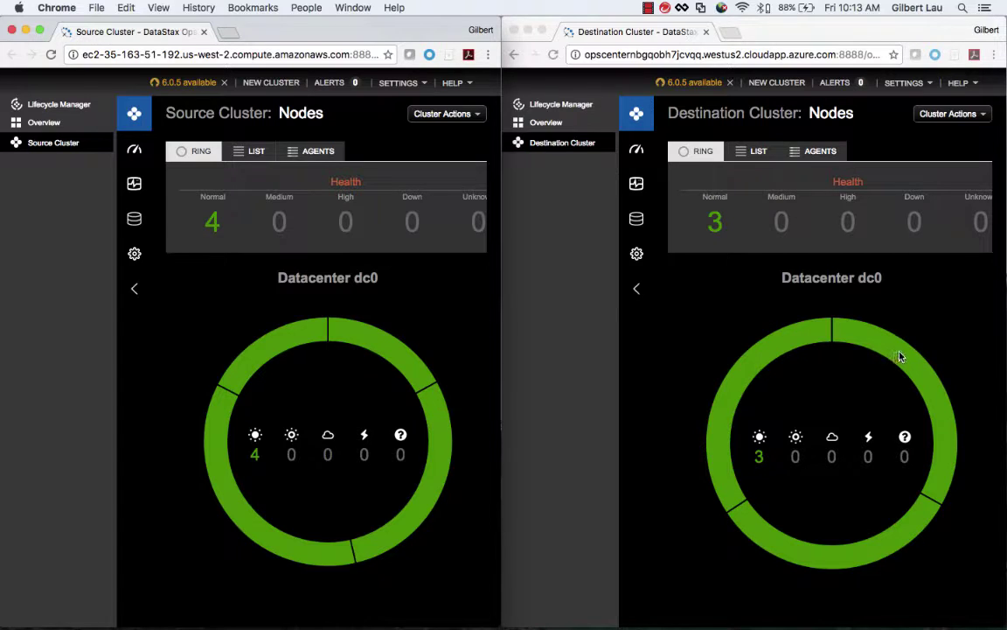
left_click(948, 342)
mouse_move(910, 356)
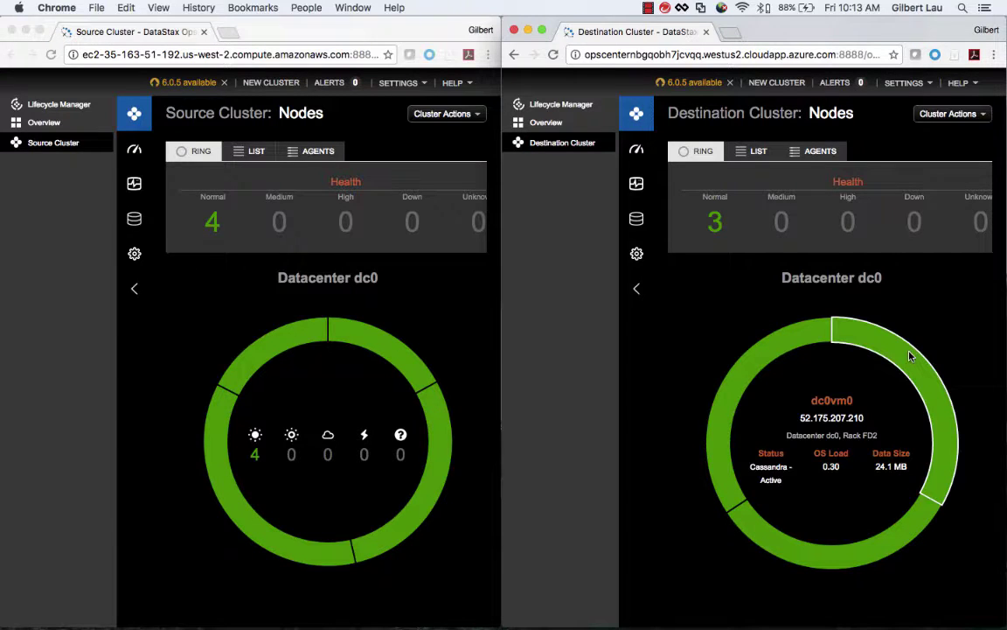
mouse_move(837, 569)
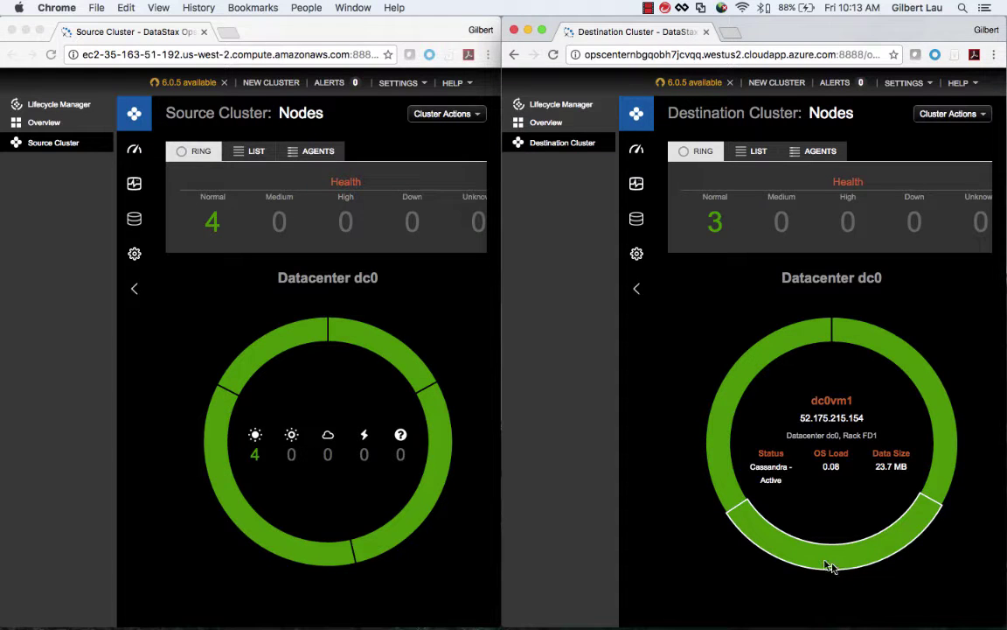
mouse_move(726, 396)
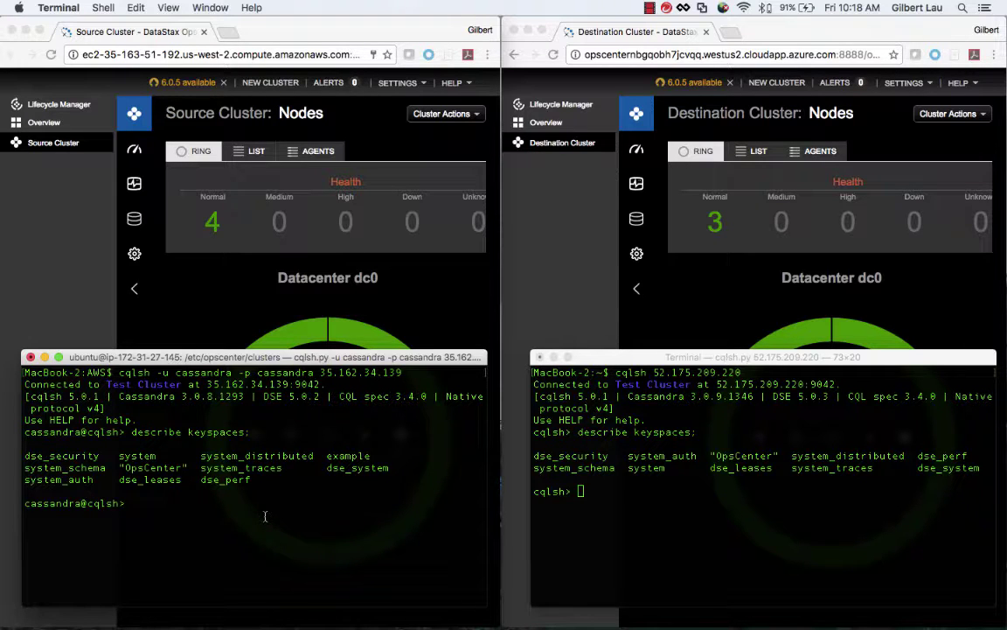
Step: In the source cluster's Terminal cqlsh session, switch to the example keyspace and query all rows of the album table
type("use example;")
key("Return")
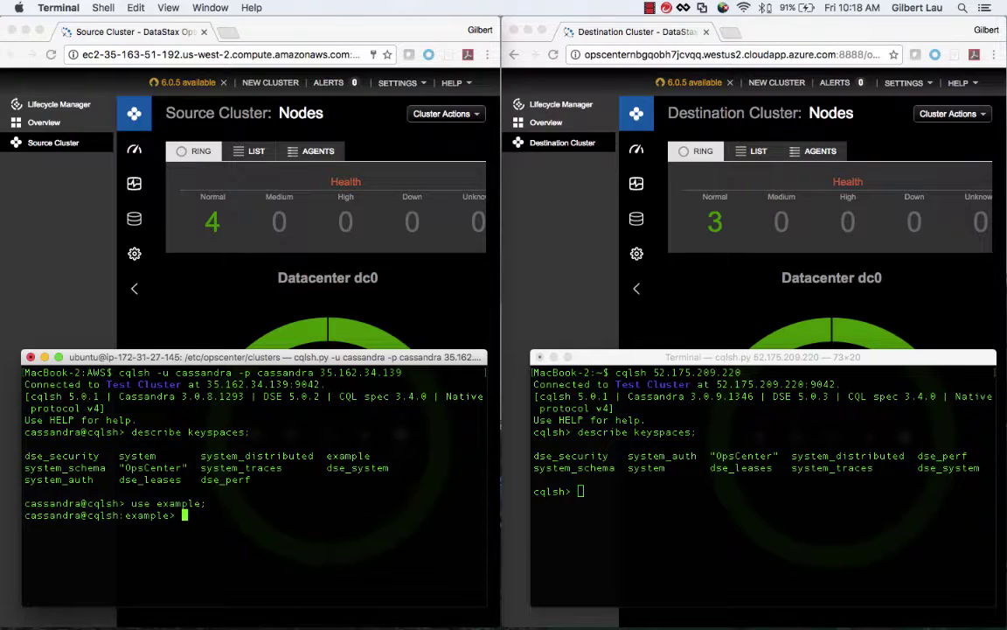
type("select * from album")
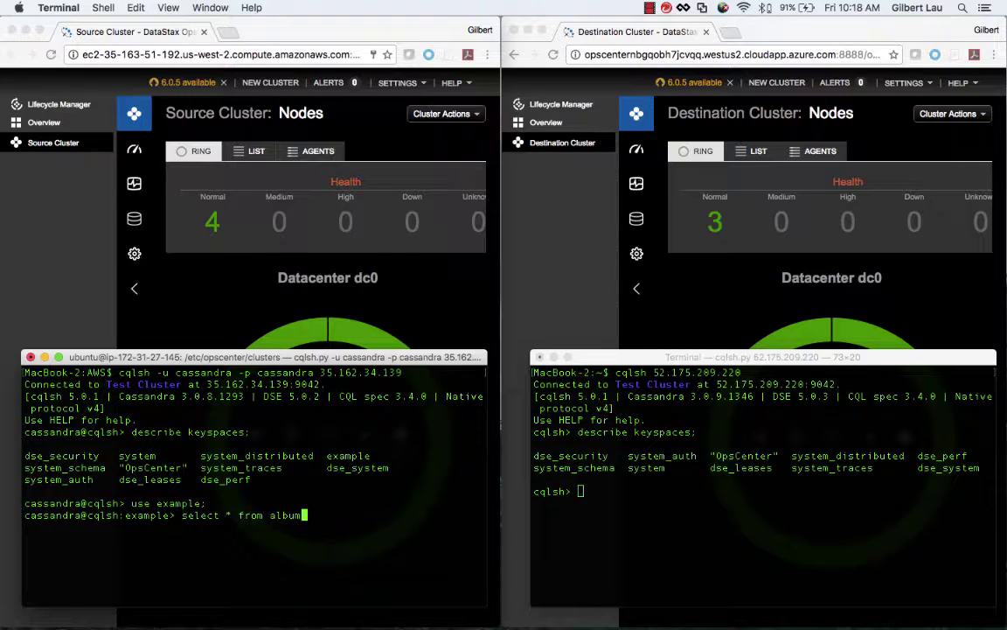
type(";")
key("Return")
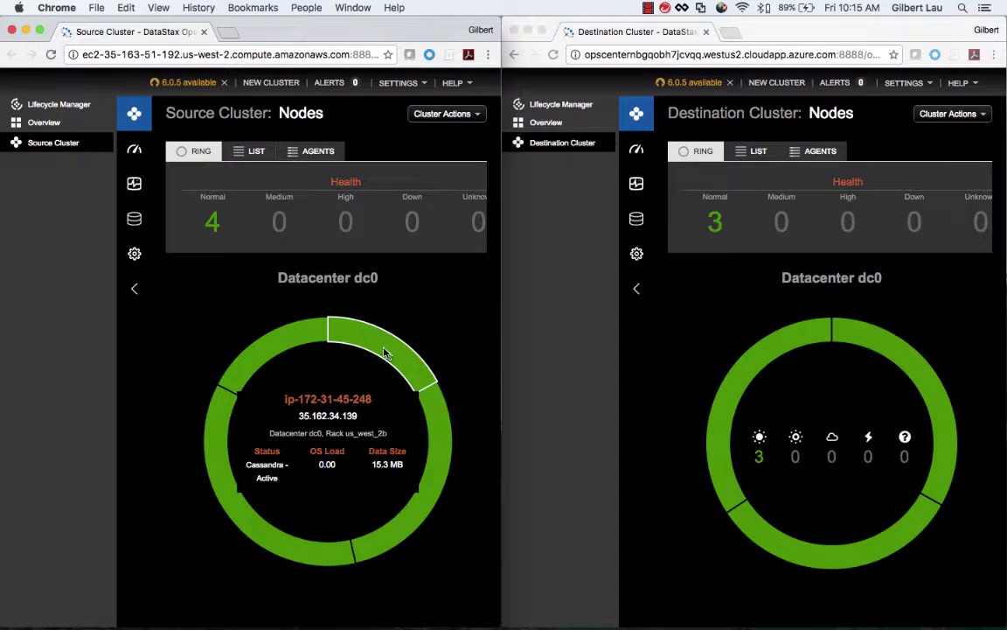
Step: In the Source Cluster's OpsCenter window, open the Backup Service configuration, widening the window to reach it
left_click(134, 252)
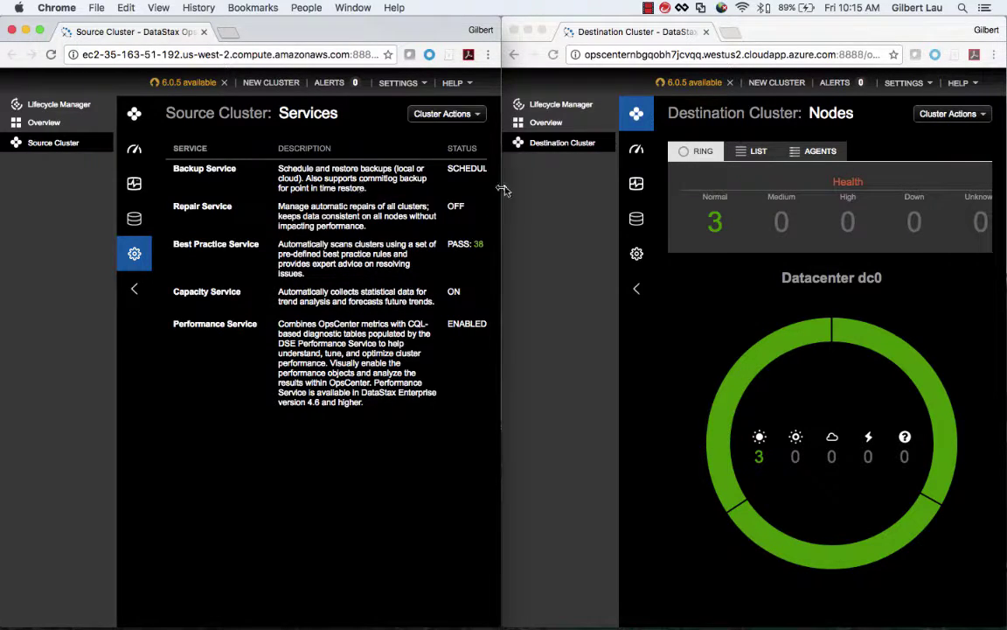
left_click_drag(499, 187, 656, 185)
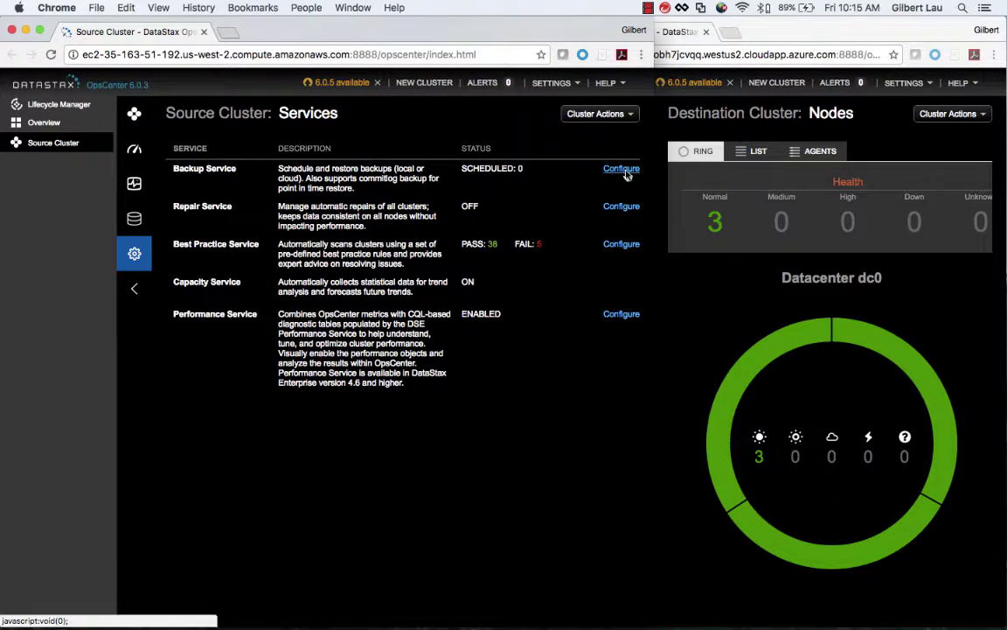
left_click(622, 169)
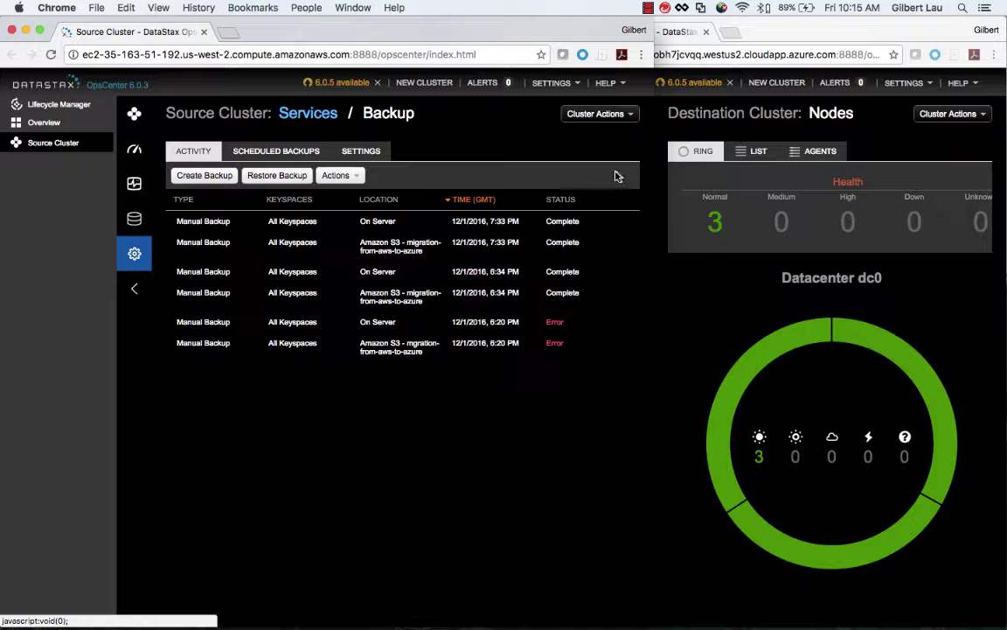
Step: Start a new Run Now backup on the Source Cluster and include All Keyspaces
left_click(204, 176)
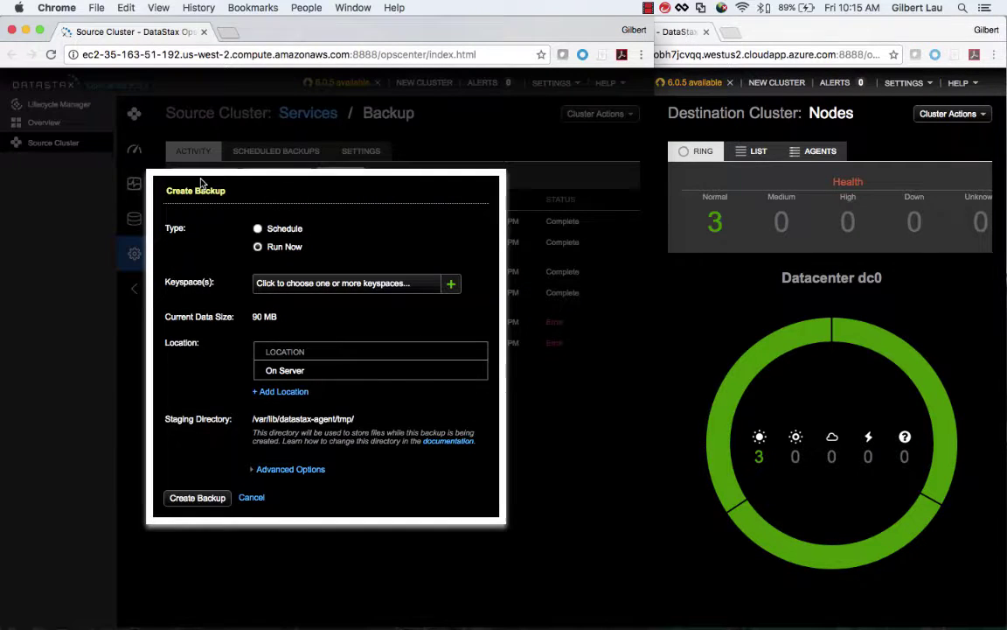
left_click(452, 286)
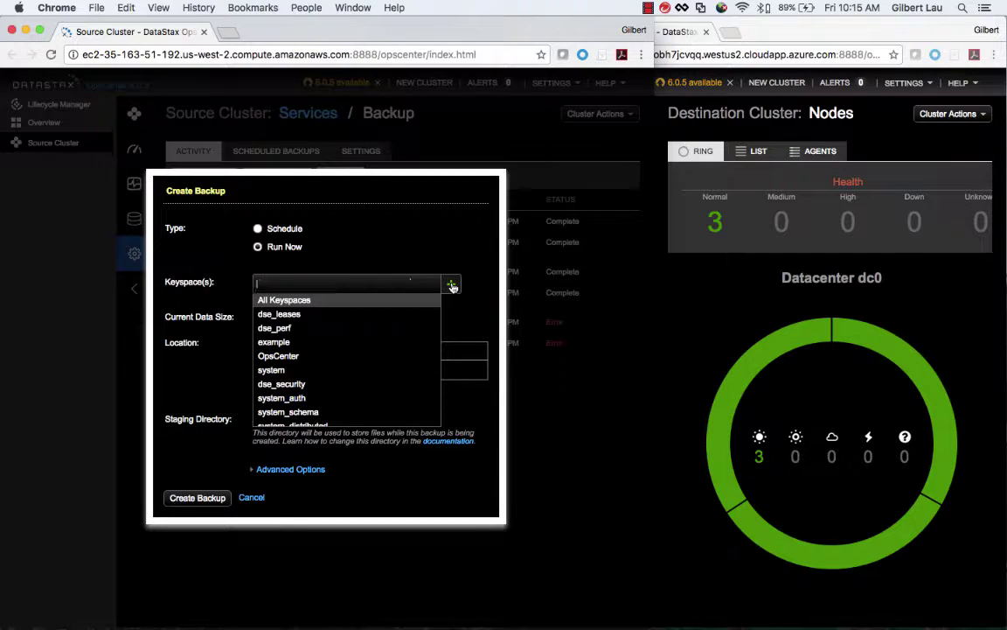
left_click(335, 302)
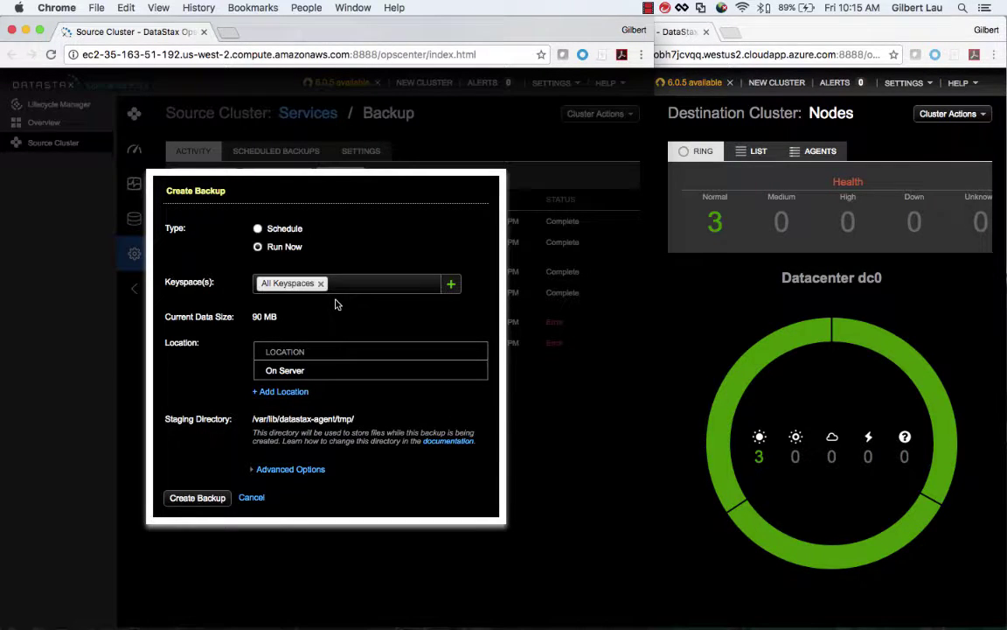
Step: Add the Amazon S3 bucket migration-from-aws-to-azure as a backup location and create the backup
left_click(285, 391)
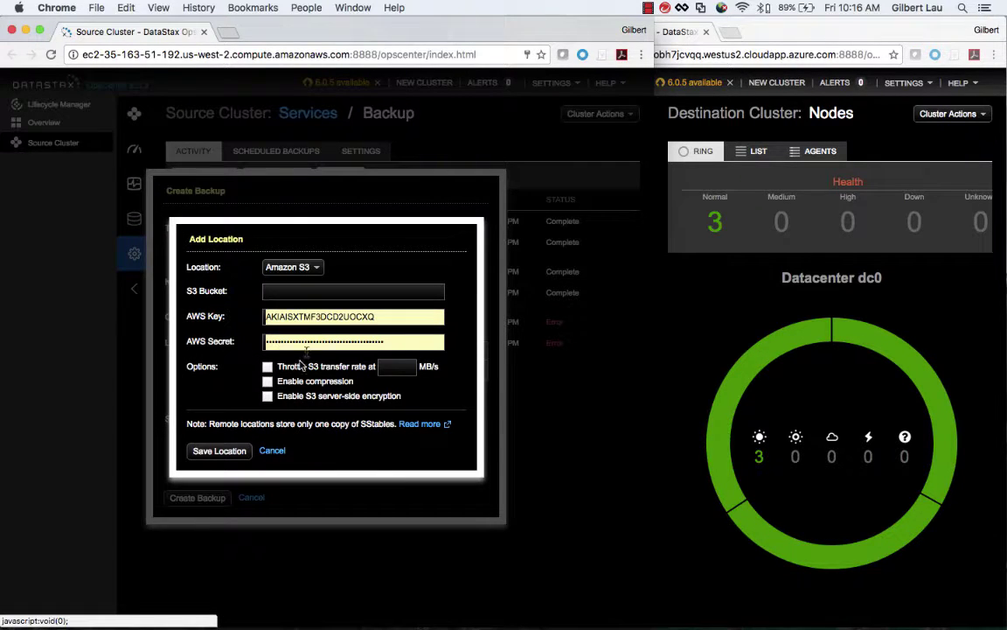
left_click(308, 293)
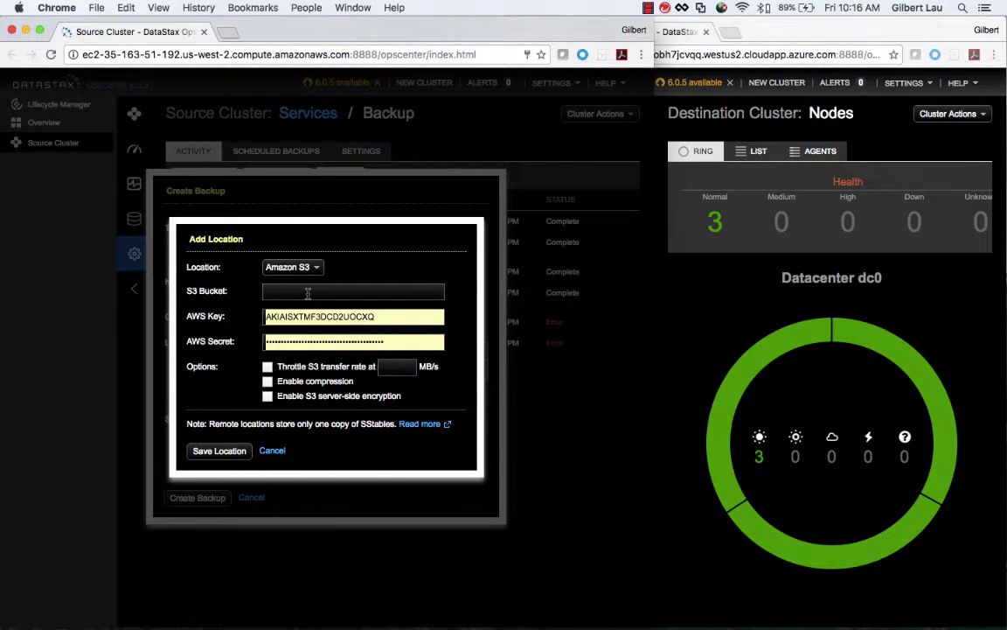
type("migration-from-aws-to-azure")
left_click(237, 452)
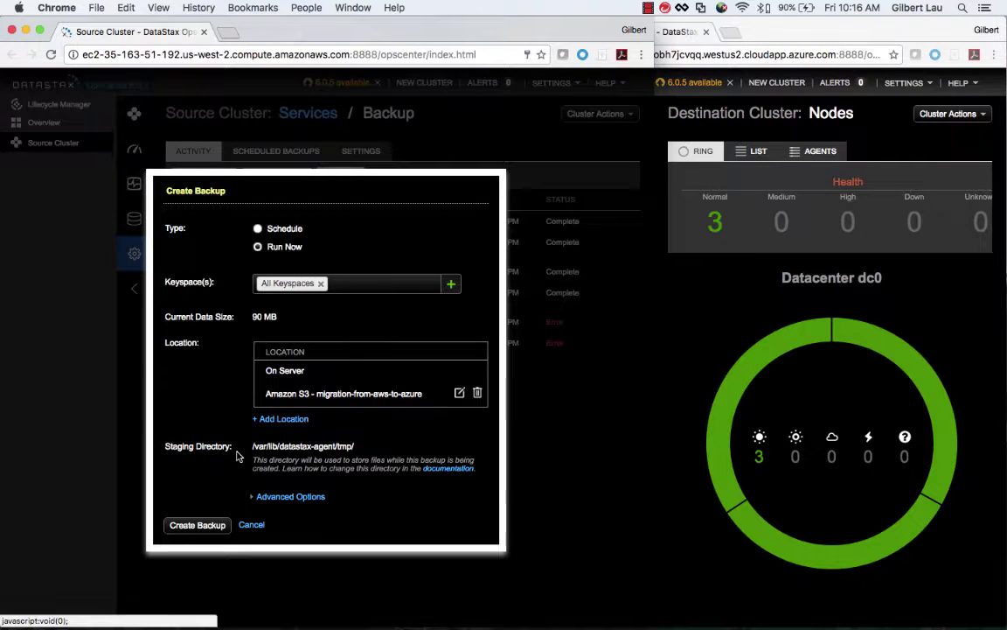
left_click(203, 524)
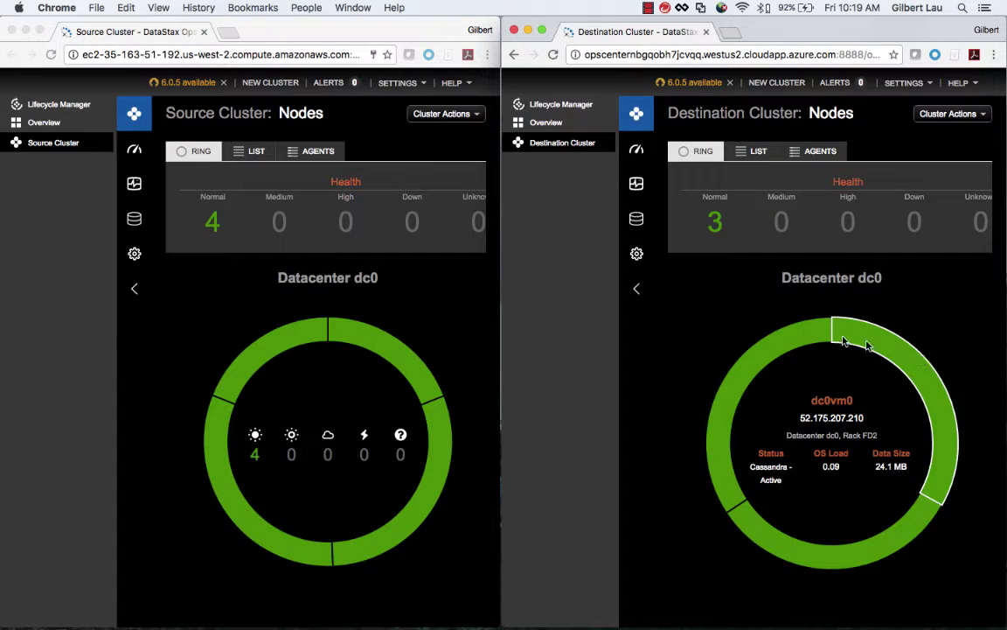
Step: Open the Backup Service configuration of the Destination Cluster, widening its window to reach it
mouse_move(652, 275)
left_click(653, 256)
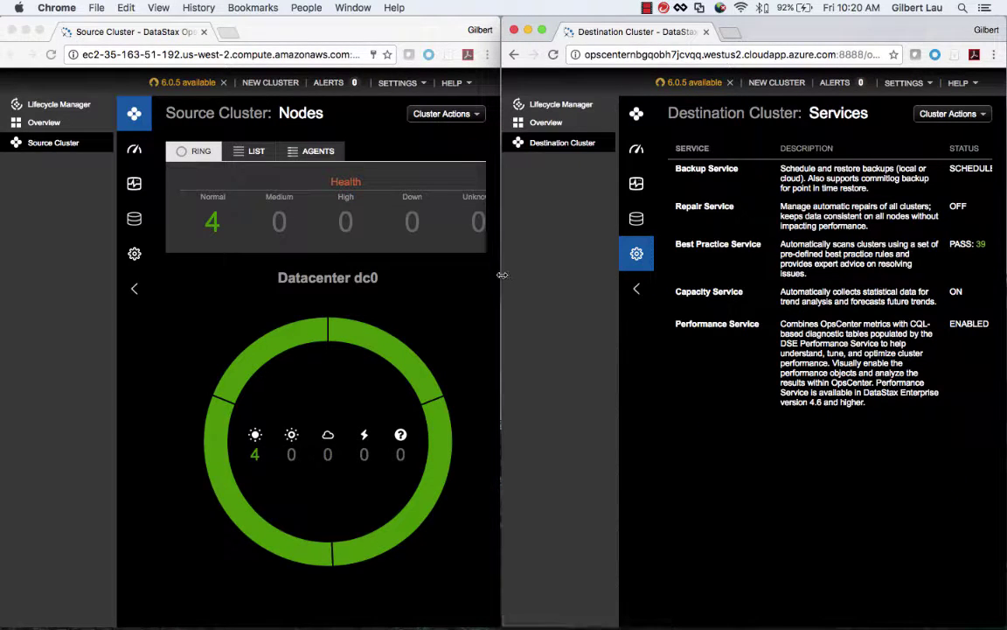
left_click_drag(505, 272, 251, 272)
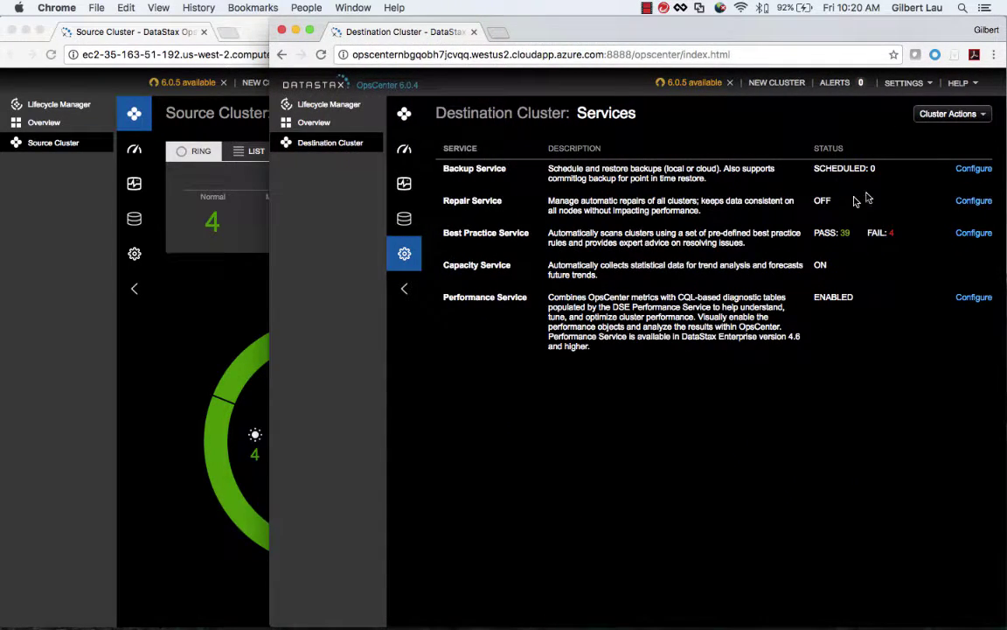
left_click(970, 171)
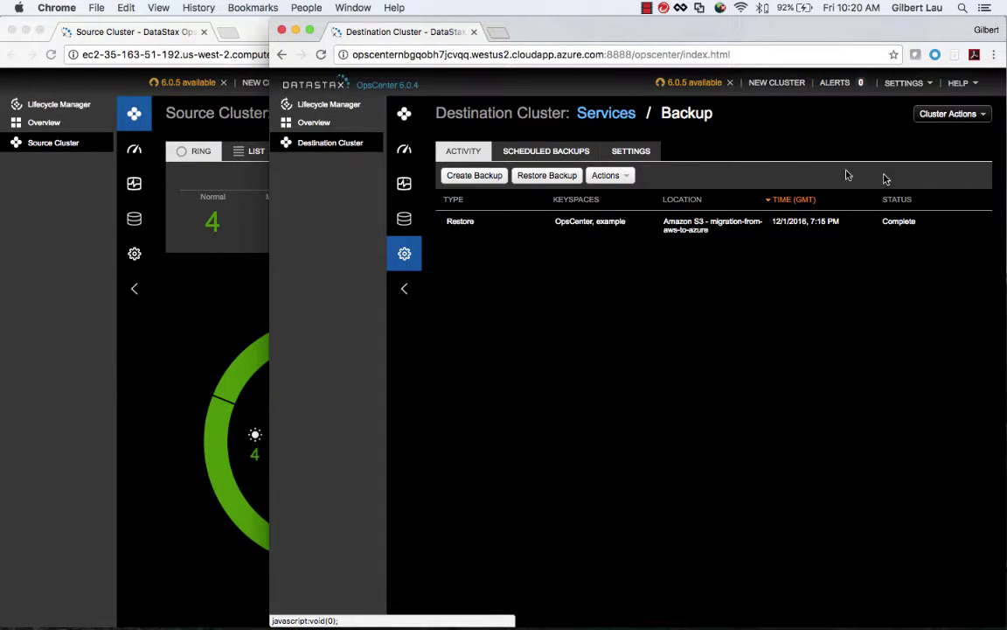
Step: Begin a restore from another location using S3 bucket migration-from-aws-to-azure, entering the AWS key and AWS secret
left_click(552, 182)
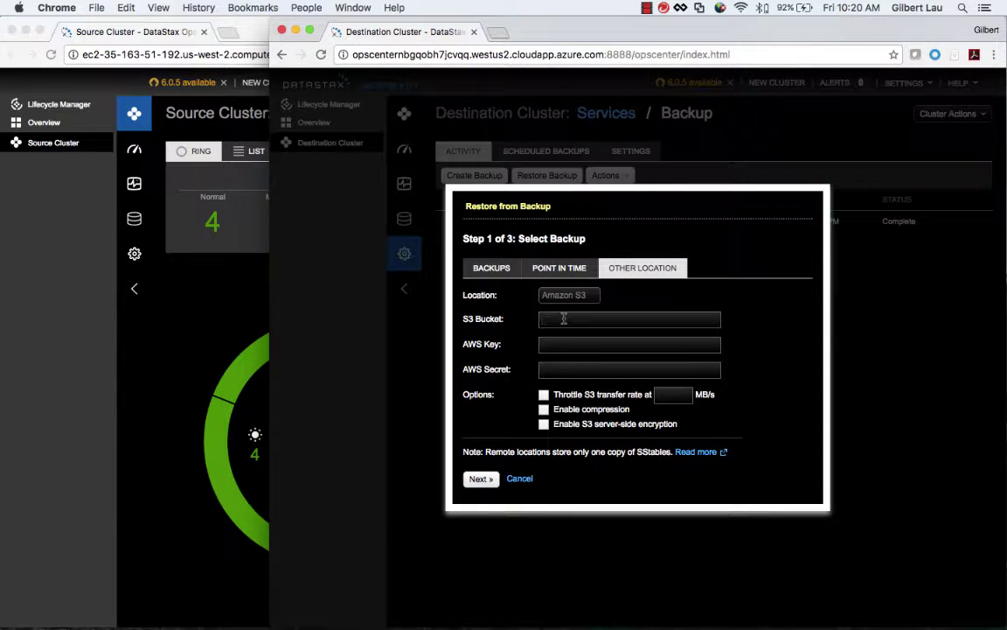
type("migration-from-aws-to-azure")
left_click(560, 343)
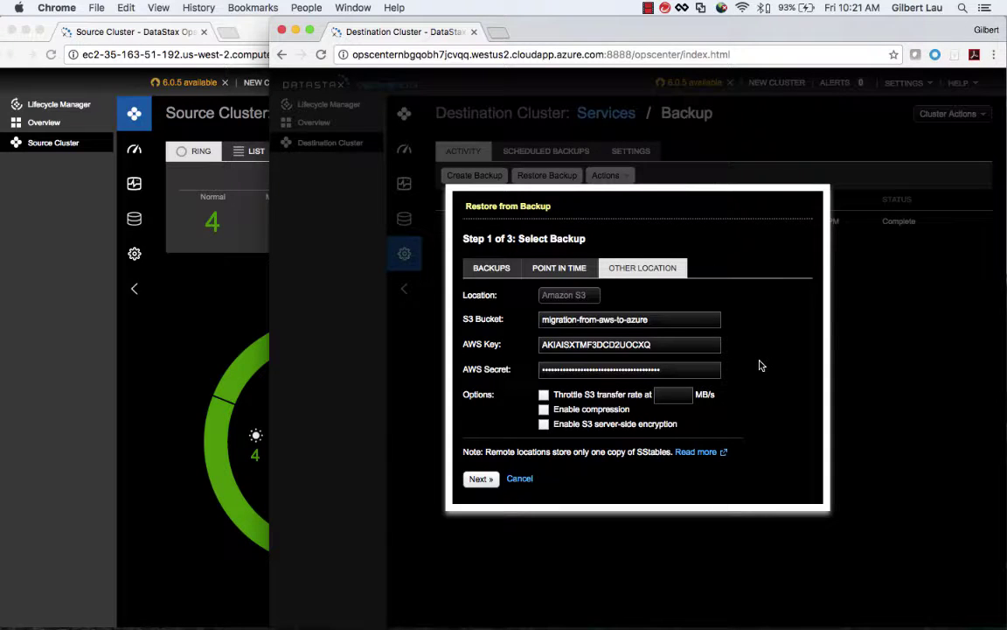
left_click(481, 480)
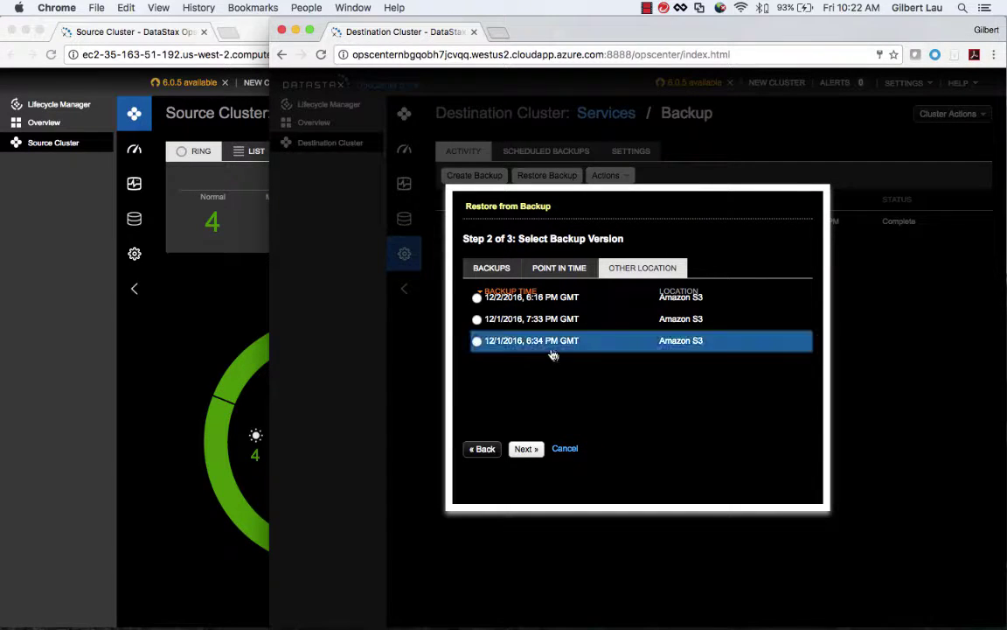
Step: Choose the 12/2/2016, 6:16 PM GMT backup version and select All Keyspaces for the restore
left_click(477, 298)
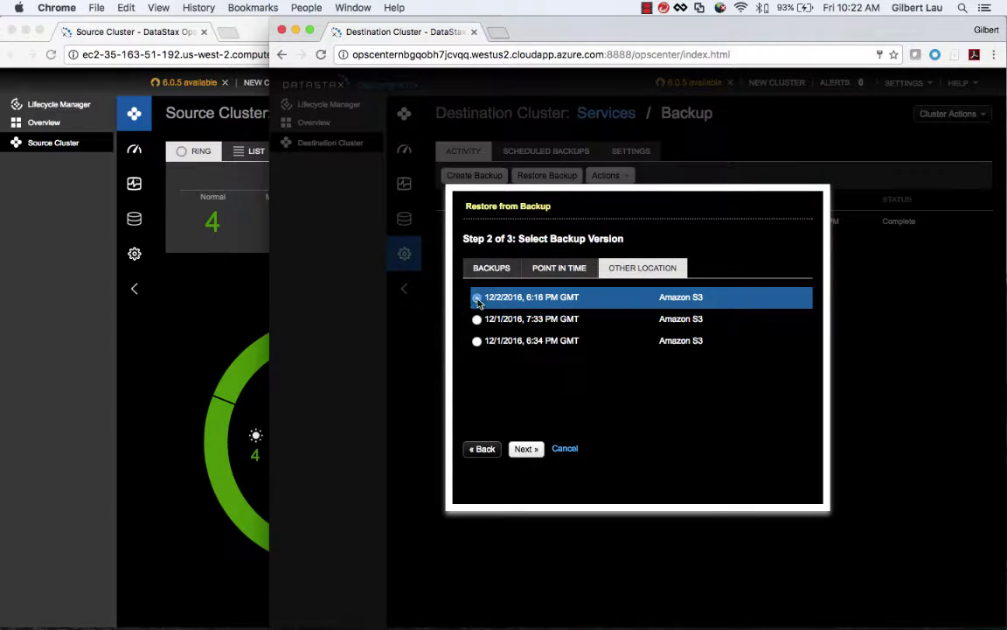
left_click(525, 449)
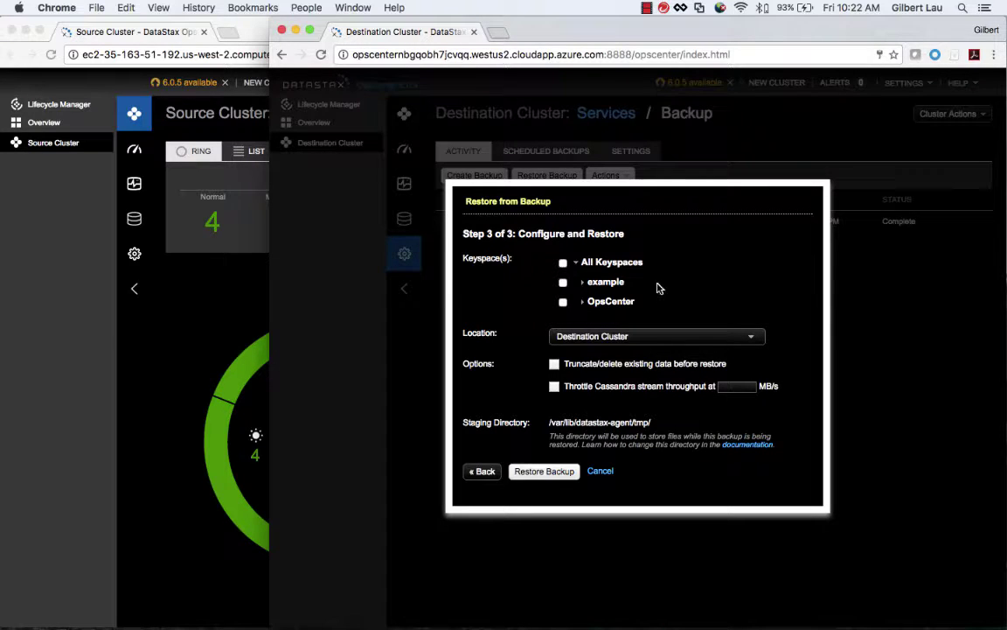
left_click(564, 266)
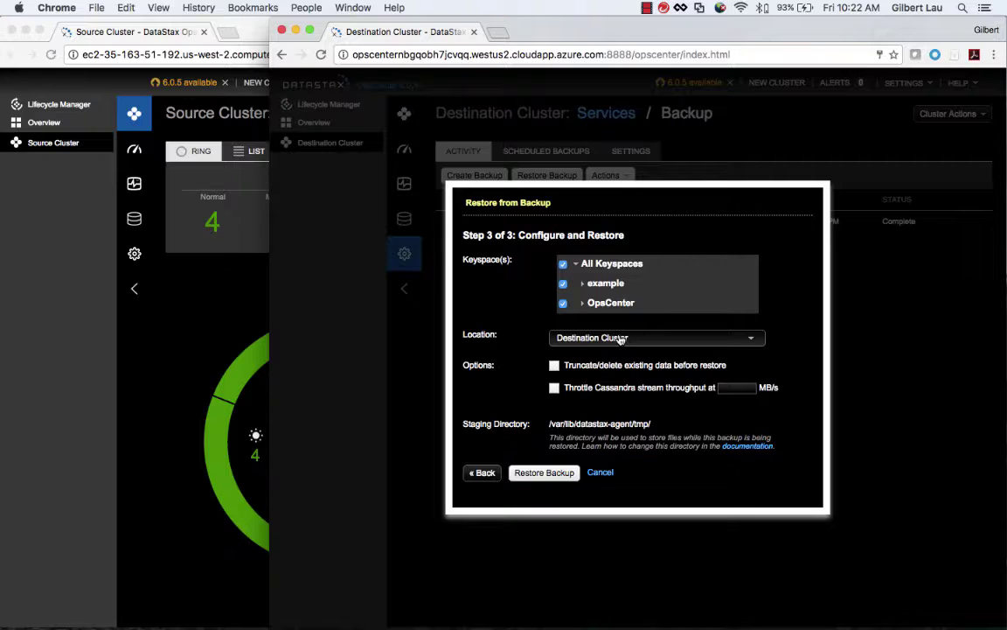
Step: Enable truncating existing data before restore, run the restore to the Destination Cluster, and close the restore report
left_click(554, 365)
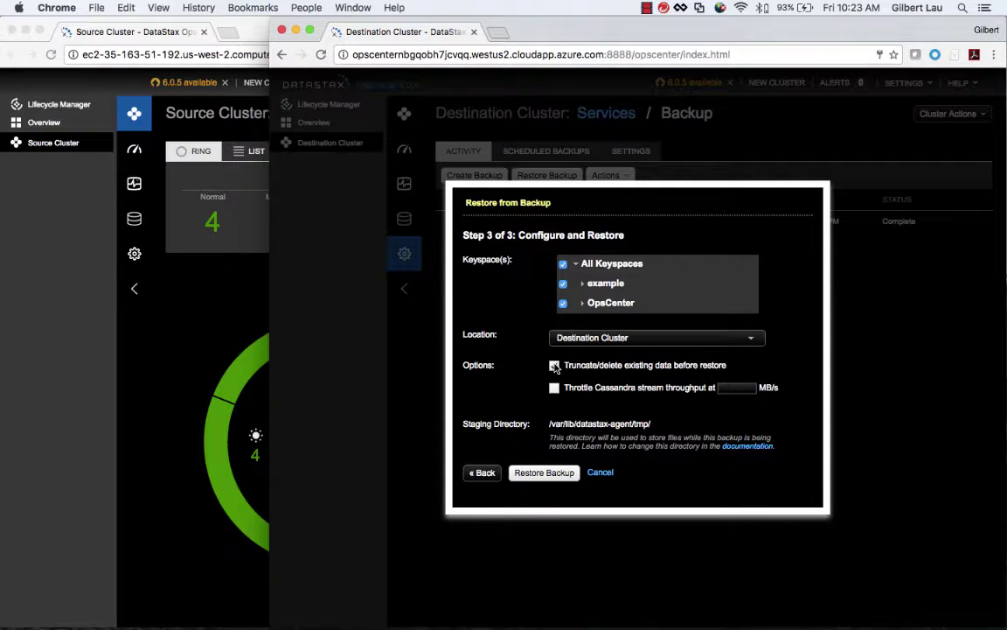
left_click(542, 473)
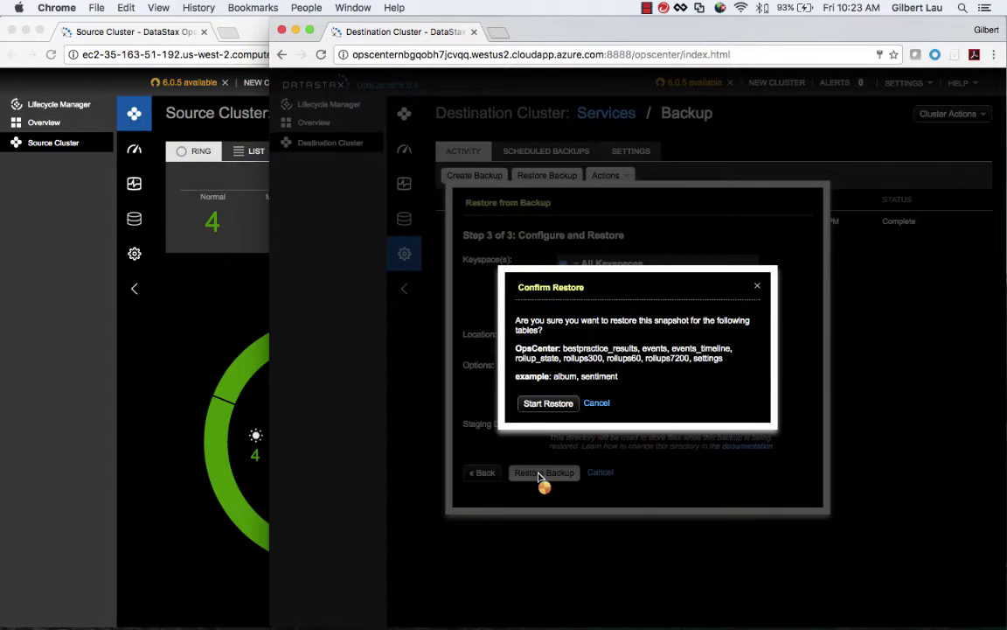
left_click(548, 404)
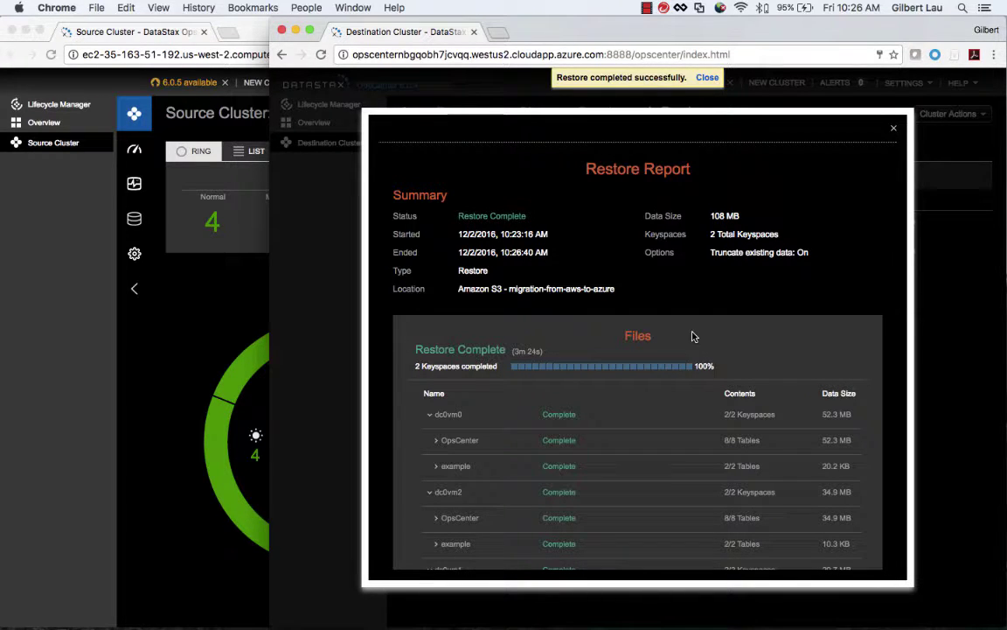
left_click(895, 132)
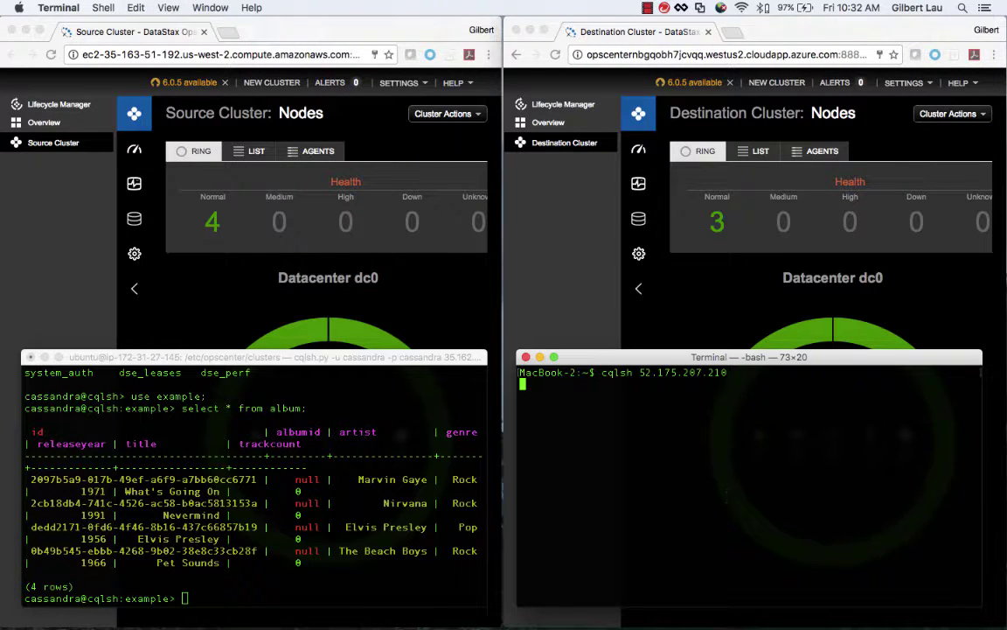
Step: In Terminal, connect cqlsh to the destination node 52.175.207.210 and list its keyspaces to check for example
key("Return")
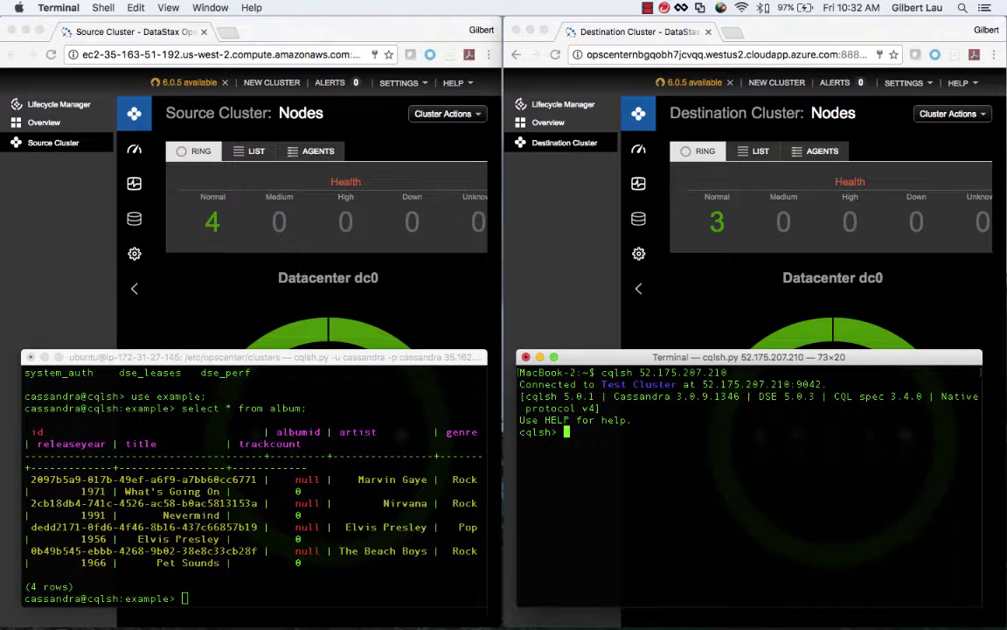
type("describe keyspac")
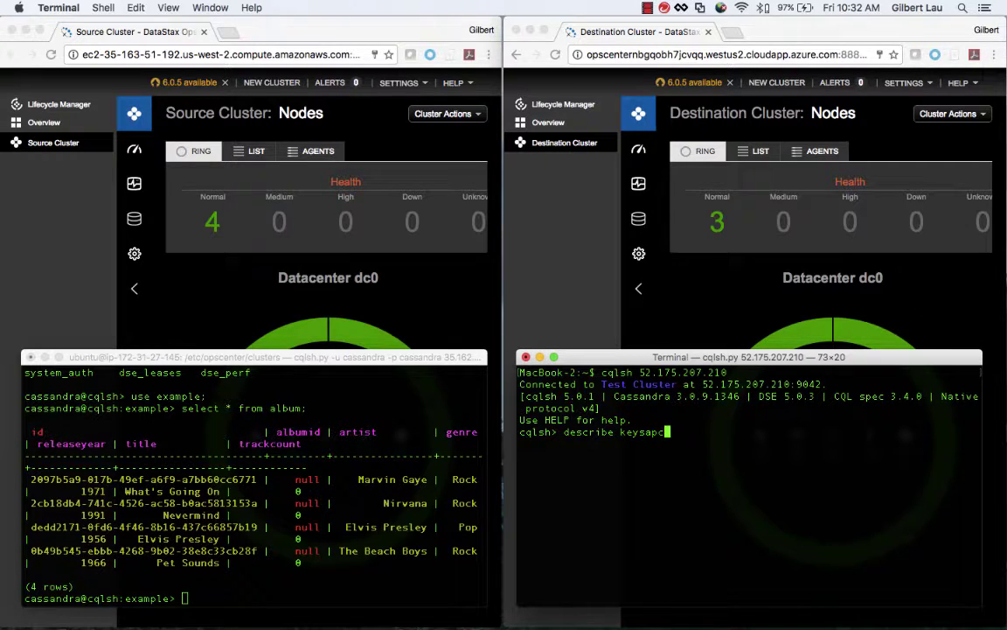
type("es;")
key("Return")
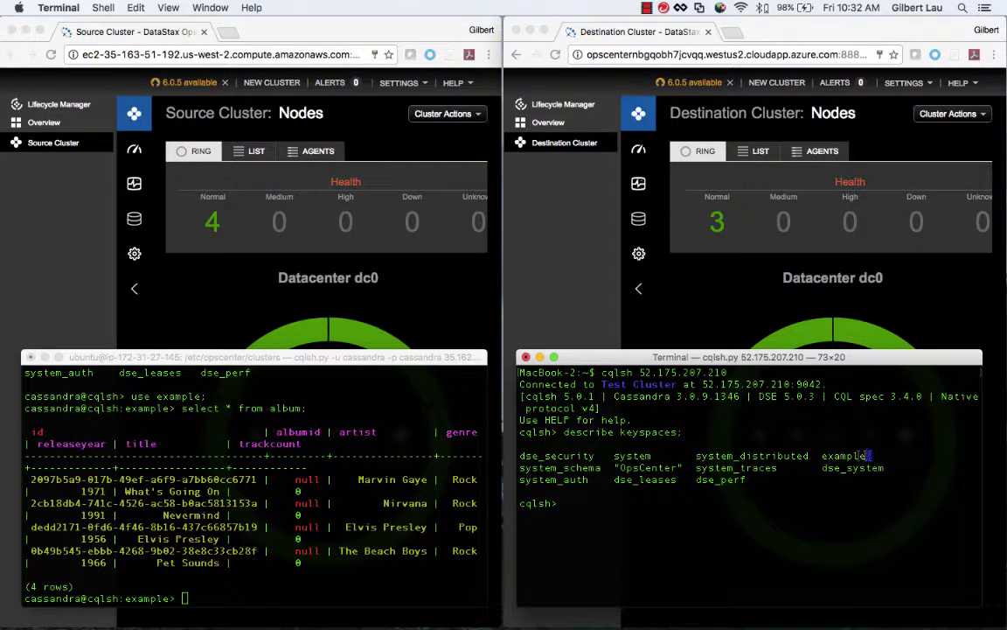
double_click(866, 456)
Step: In the destination cluster's cqlsh session, switch to the example keyspace and query all rows of the album table
type("use example;")
key("Return")
type("sele")
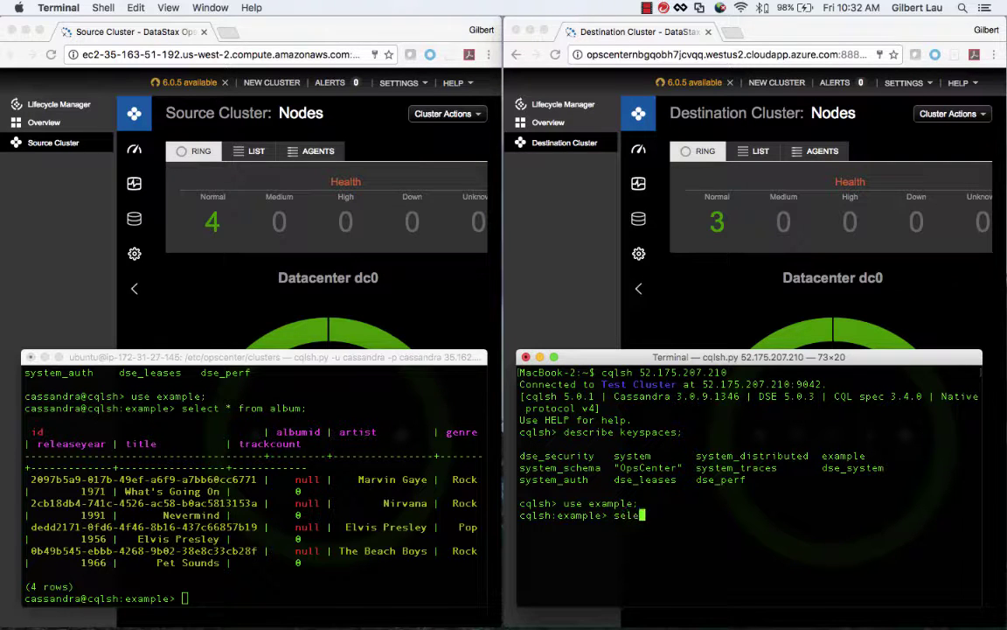
type("ct * from album;")
key("Return")
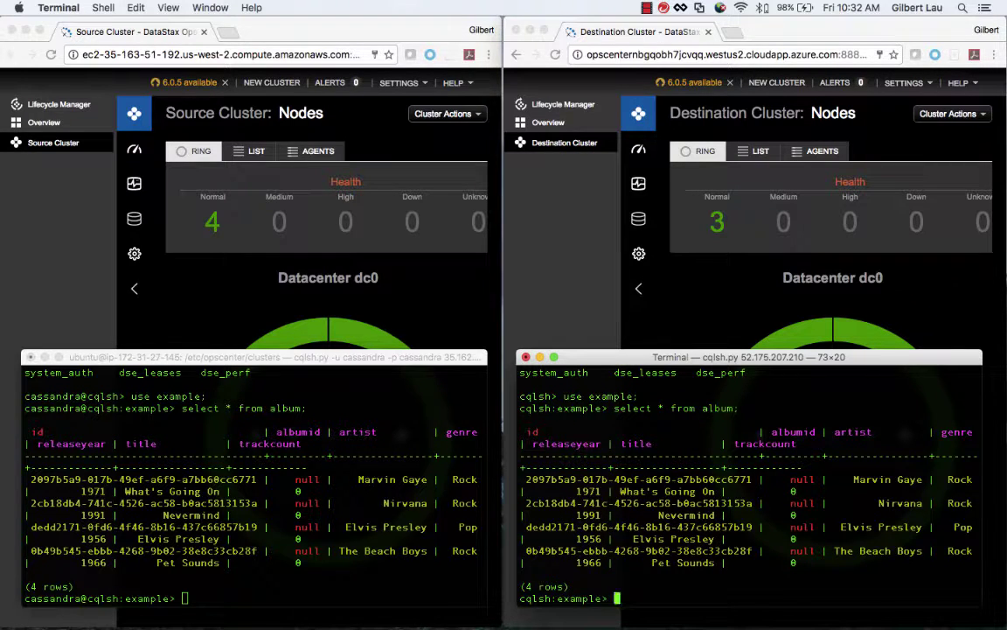